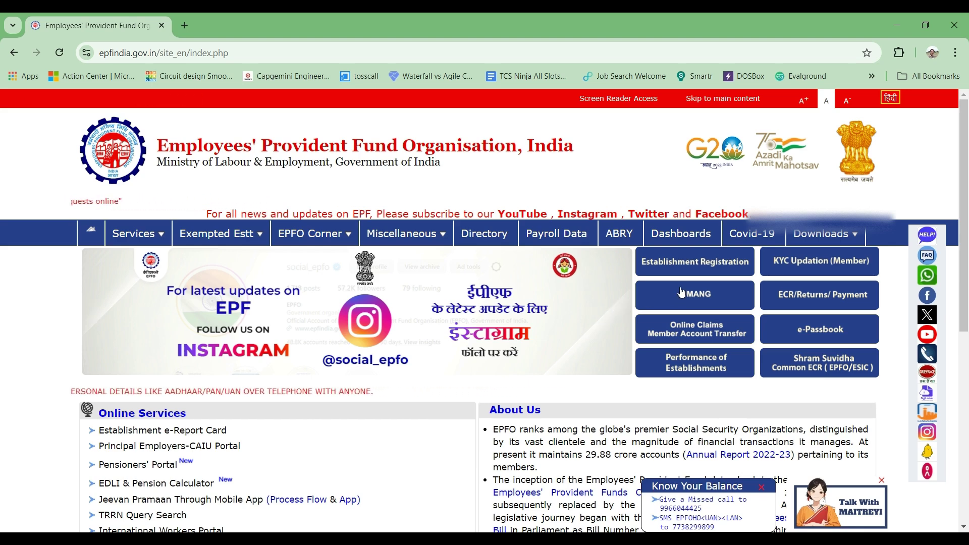
Open the KYC Updation (Member) service to load the Member e-SEWA portal in a new tab
left_click(803, 267)
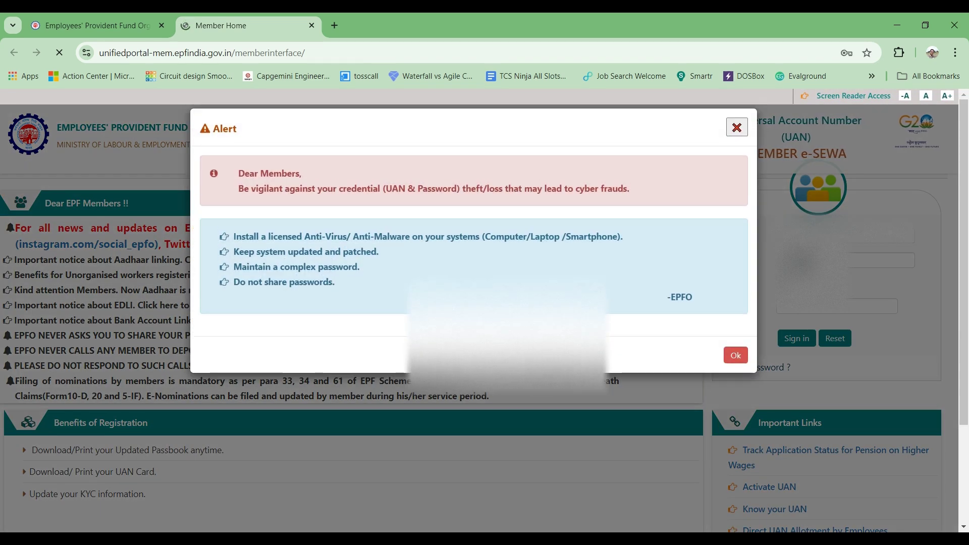
Dismiss the credential-safety alert and focus the UAN field on the login form
left_click(736, 356)
left_click(887, 235)
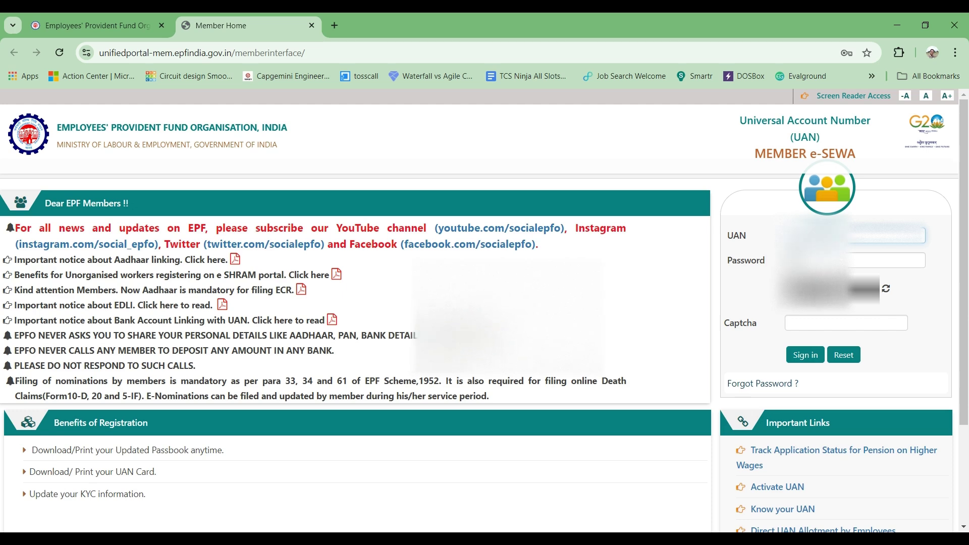
Enter the password and the displayed captcha, then sign in to the member account
left_click(887, 260)
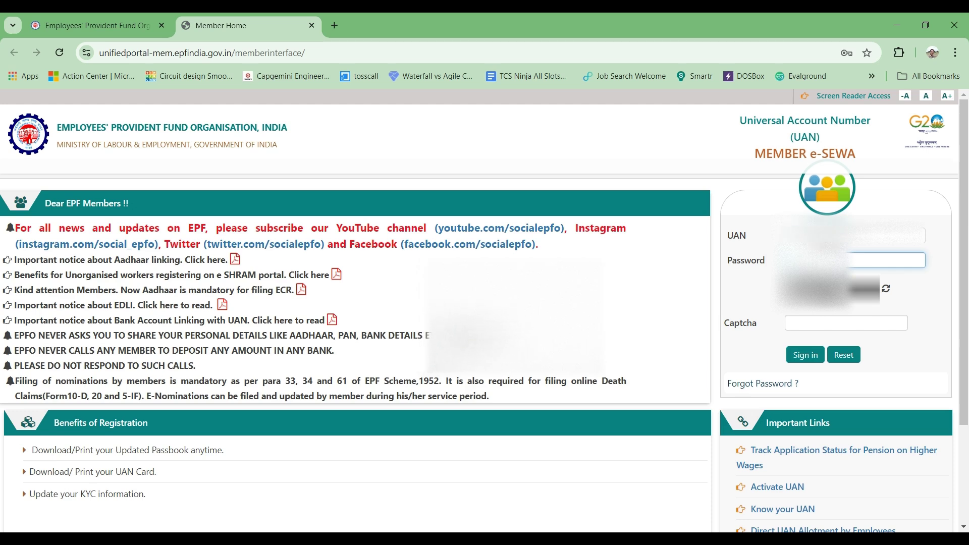
left_click(817, 323)
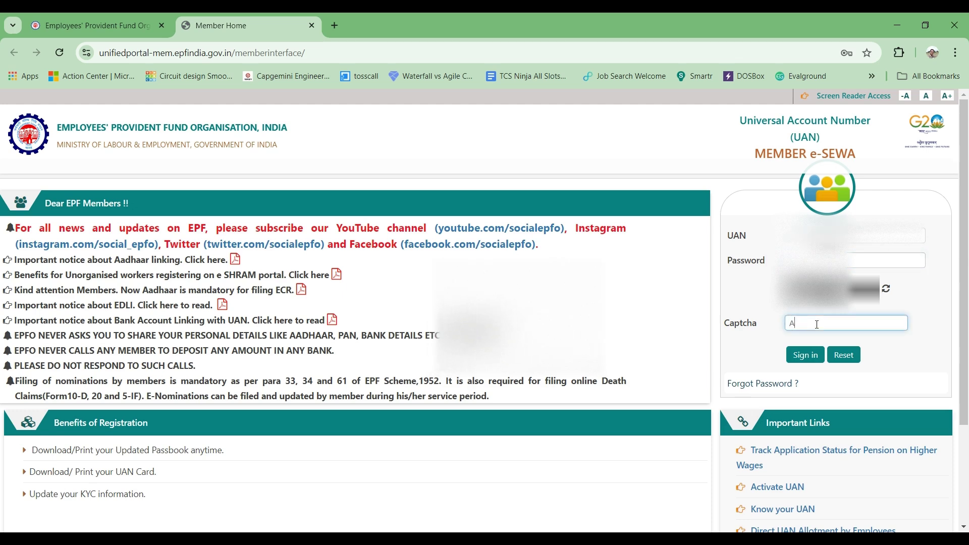
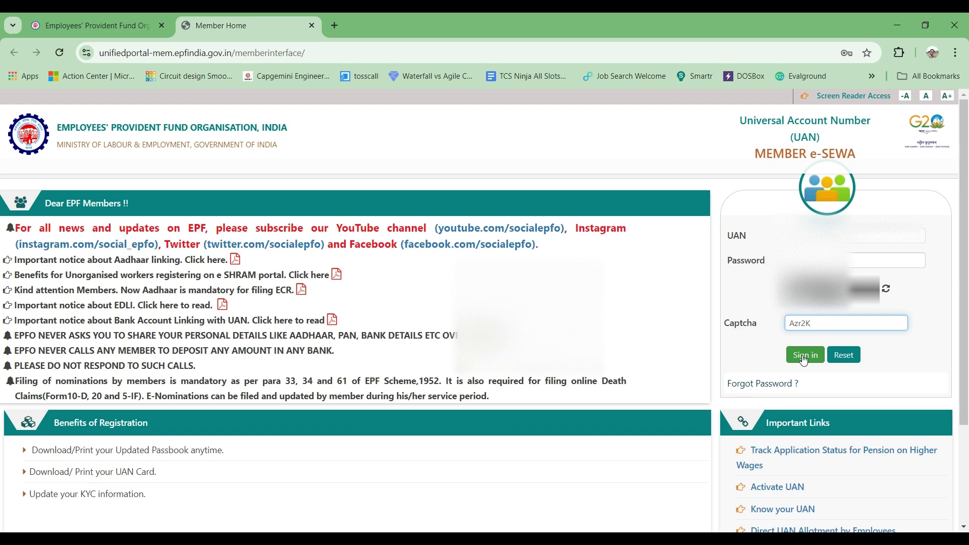
left_click(804, 359)
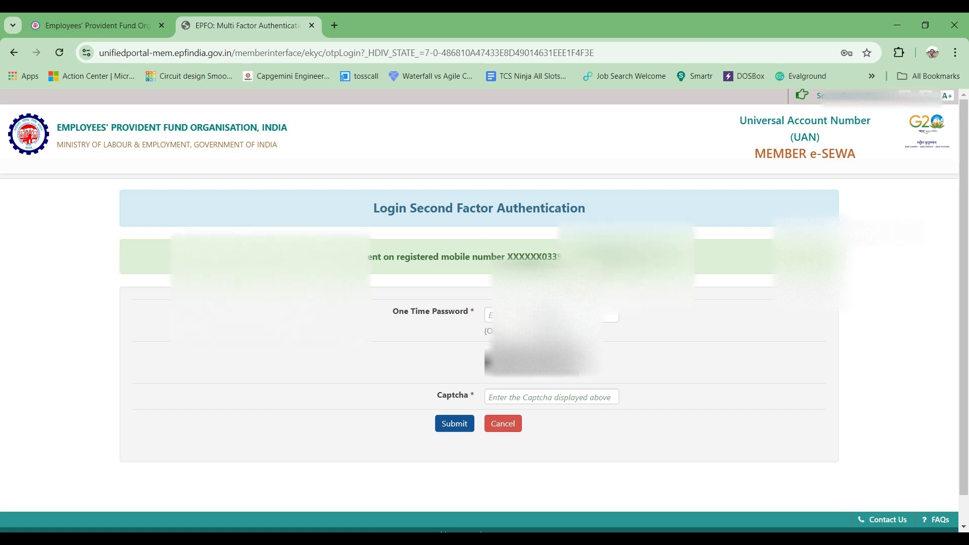
Enter the one-time password and captcha on the Second Factor Authentication page and submit
left_click(551, 315)
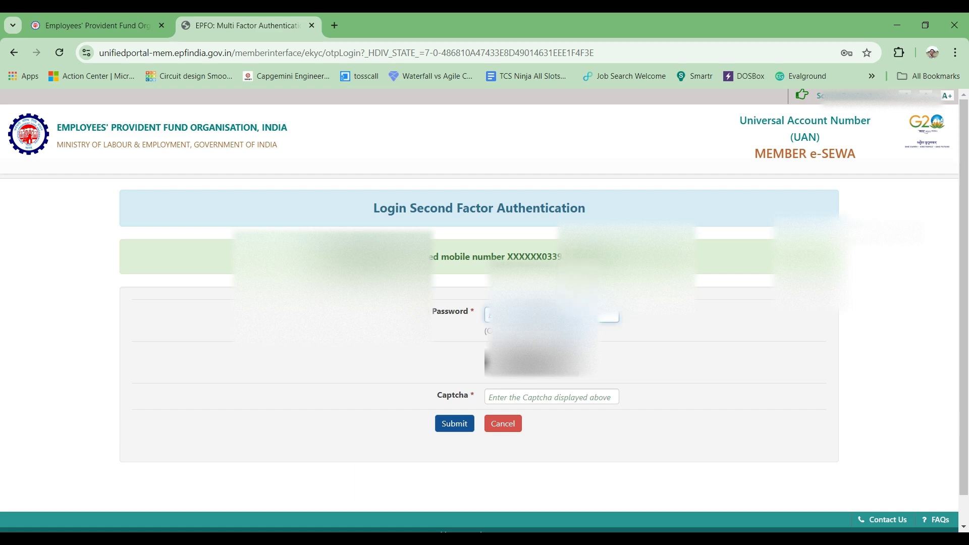
type("1")
left_click(504, 398)
type("m")
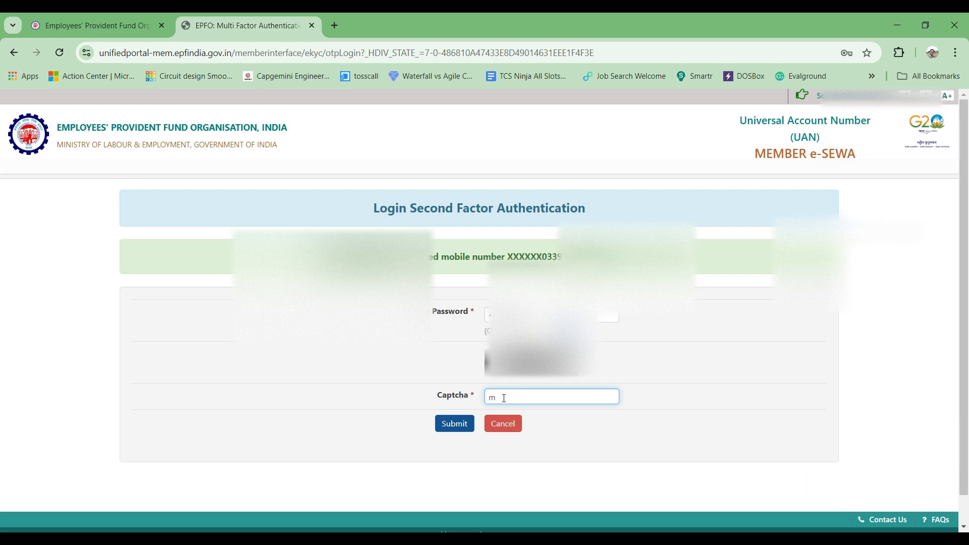
type("v9BM")
left_click(451, 428)
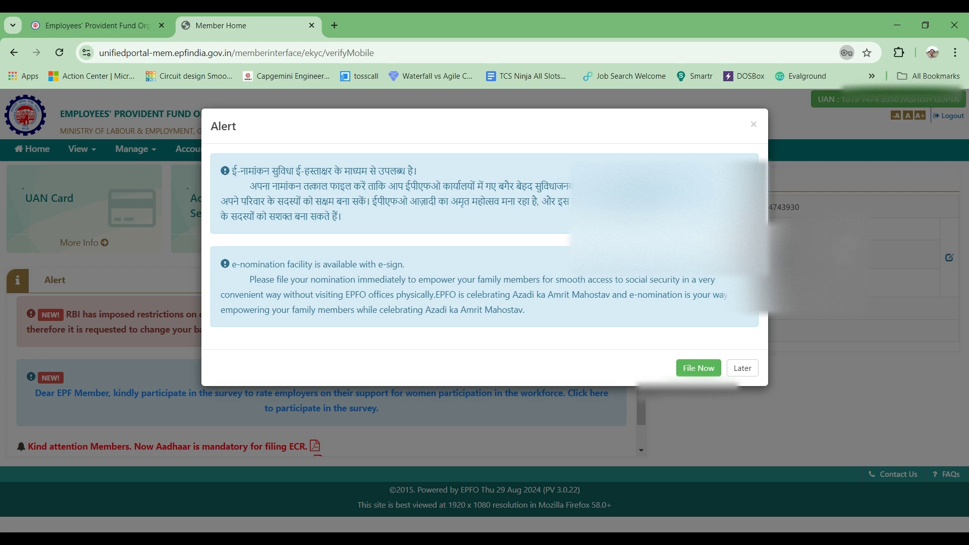
Postpone the e-nomination alert with Later to reveal Member Home
left_click(742, 368)
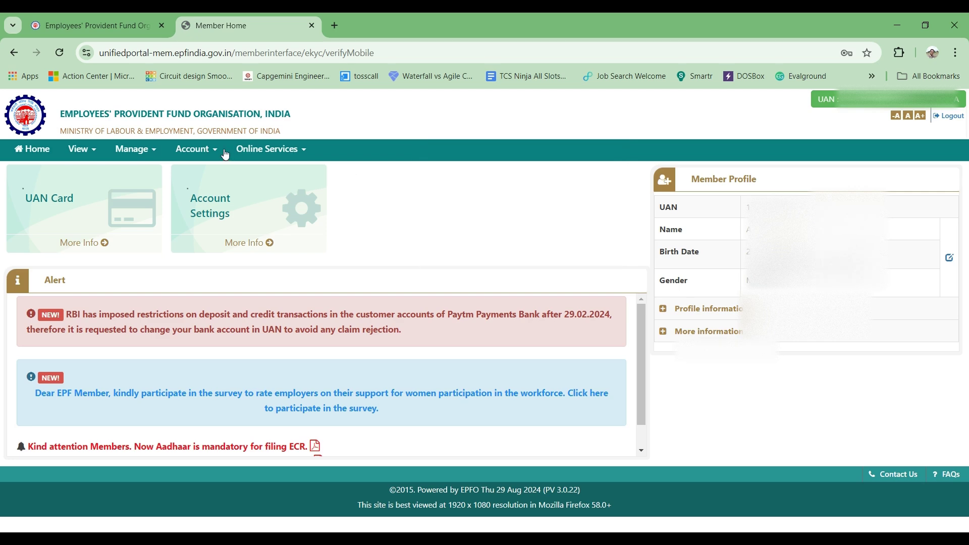
Choose Passbook from the View menu to open the Member Passbook sign-in tab
left_click(99, 153)
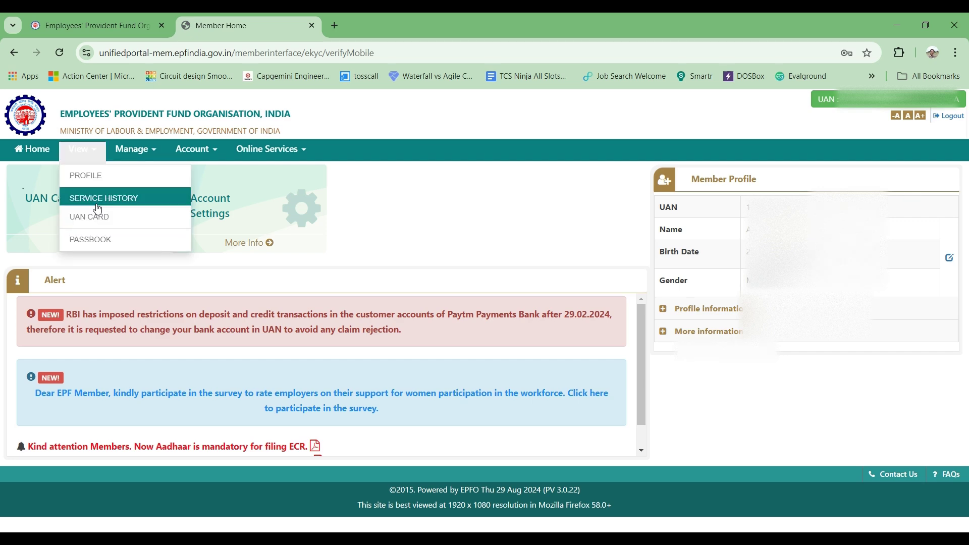
left_click(103, 246)
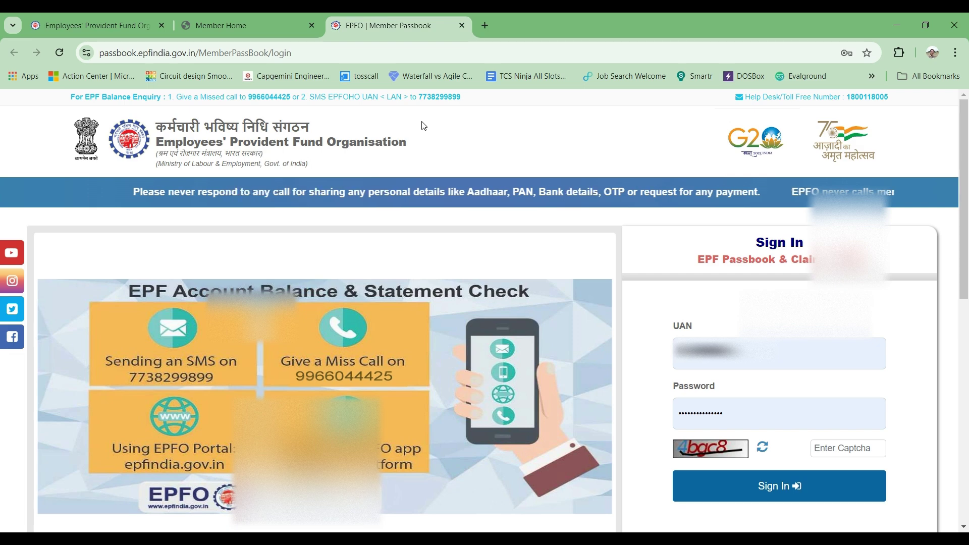
Switch back to the Member Home browser tab, leaving the passbook sign-in tab open
left_click(274, 28)
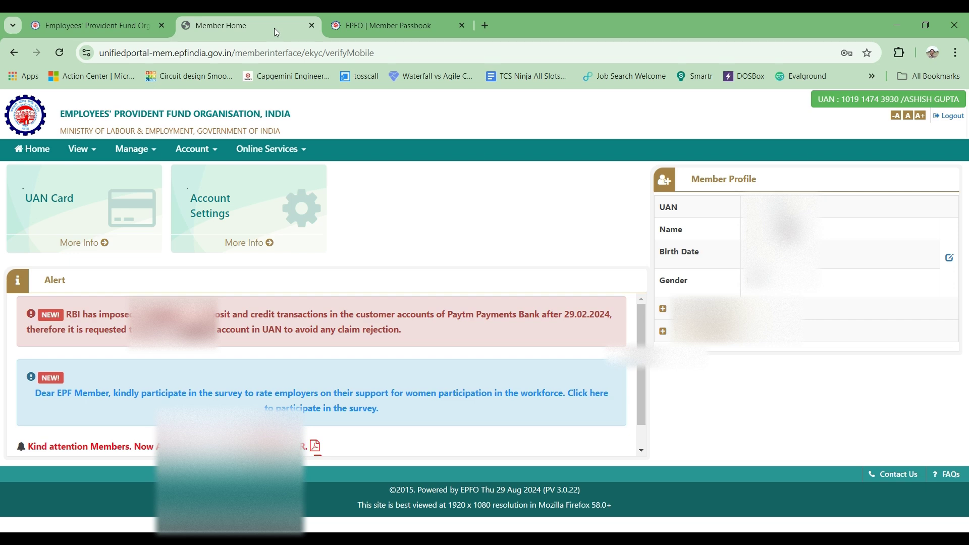
Choose ONE MEMBER - ONE EPF ACCOUNT (TRANSFER REQUEST) from the Online Services menu
left_click(301, 154)
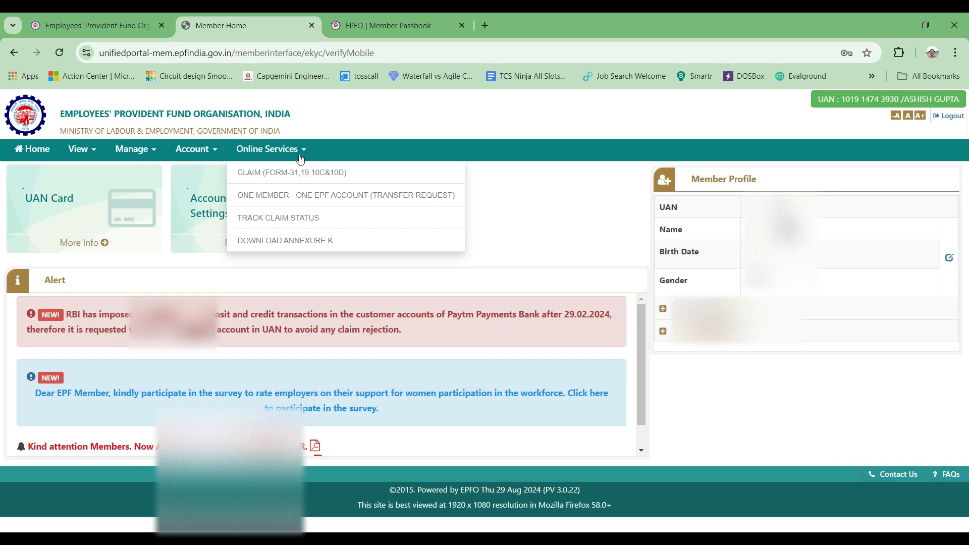
left_click(301, 197)
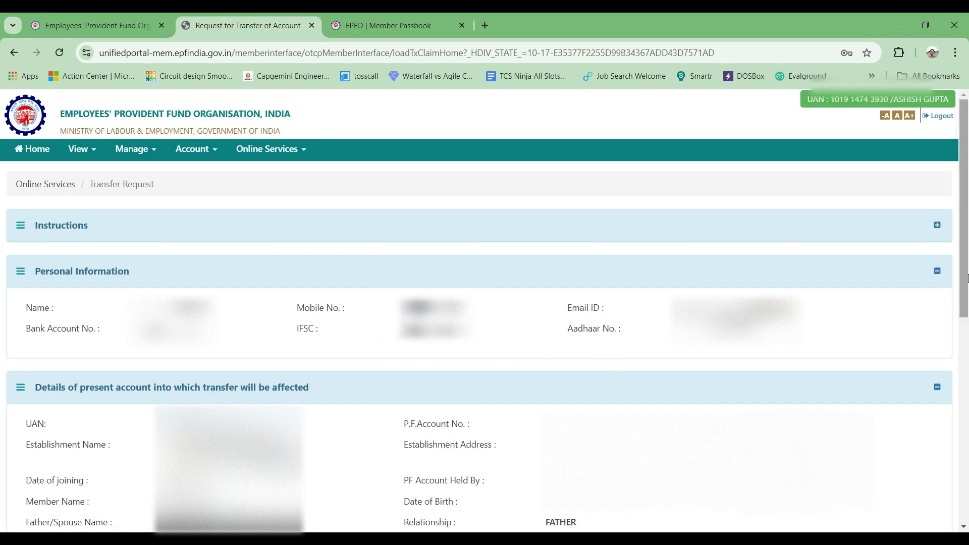
Scroll the transfer request form down to its Step 1 and Step 2 sections
left_click_drag(967, 278, 888, 438)
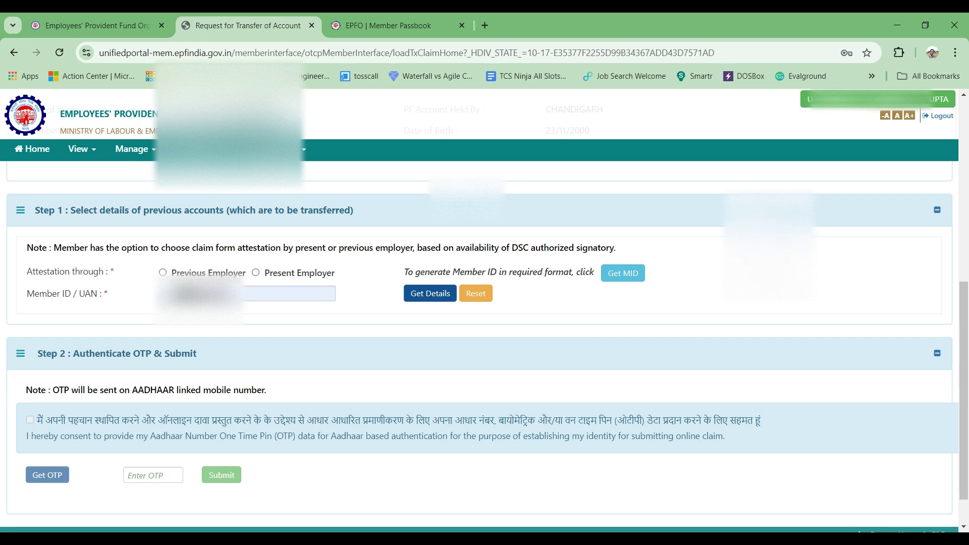
left_click(418, 298)
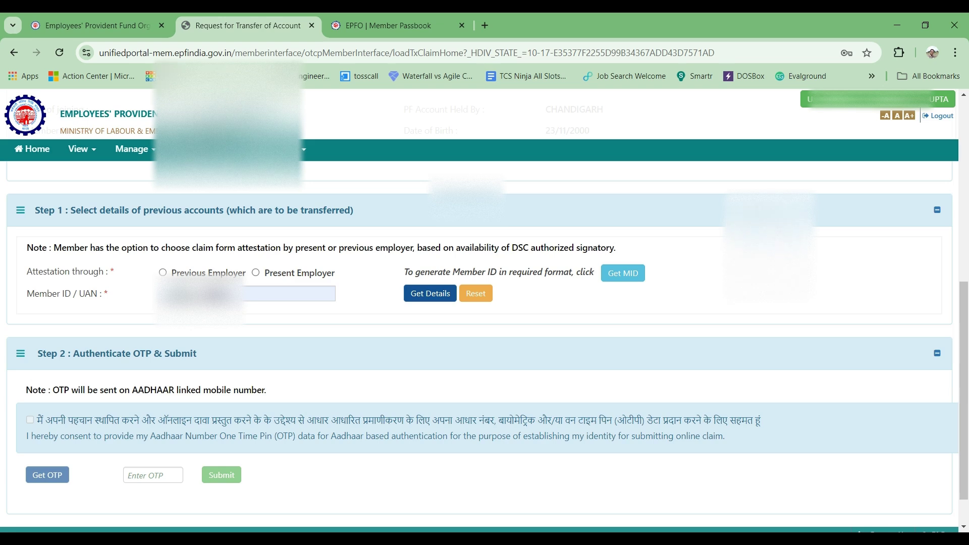
Return to Member Home, defer the e-nomination alert with Later, and reopen the View menu
left_click(42, 151)
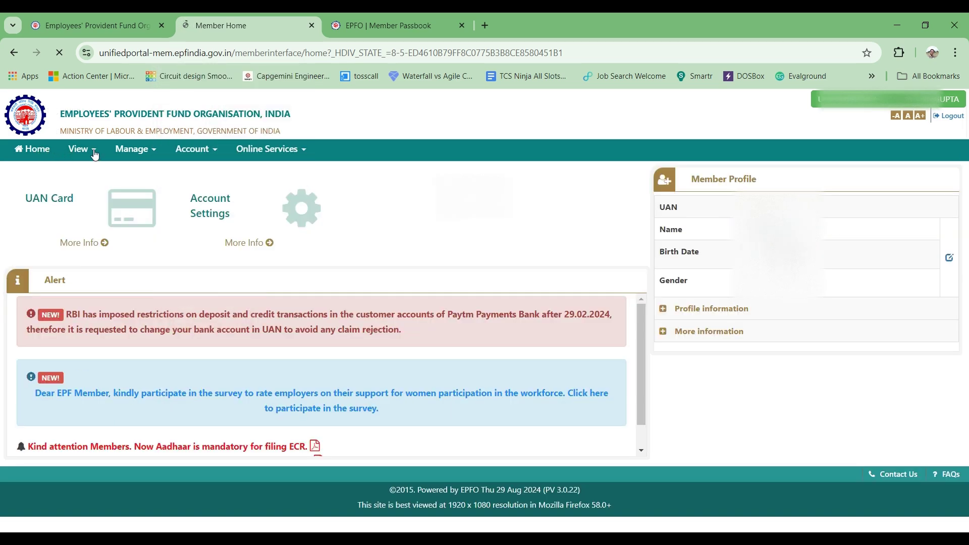
left_click(94, 153)
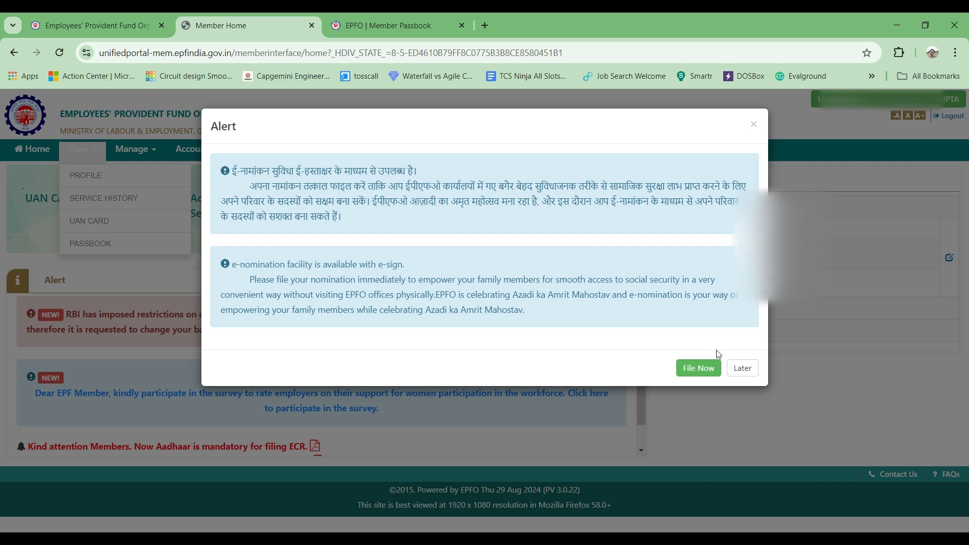
left_click(742, 376)
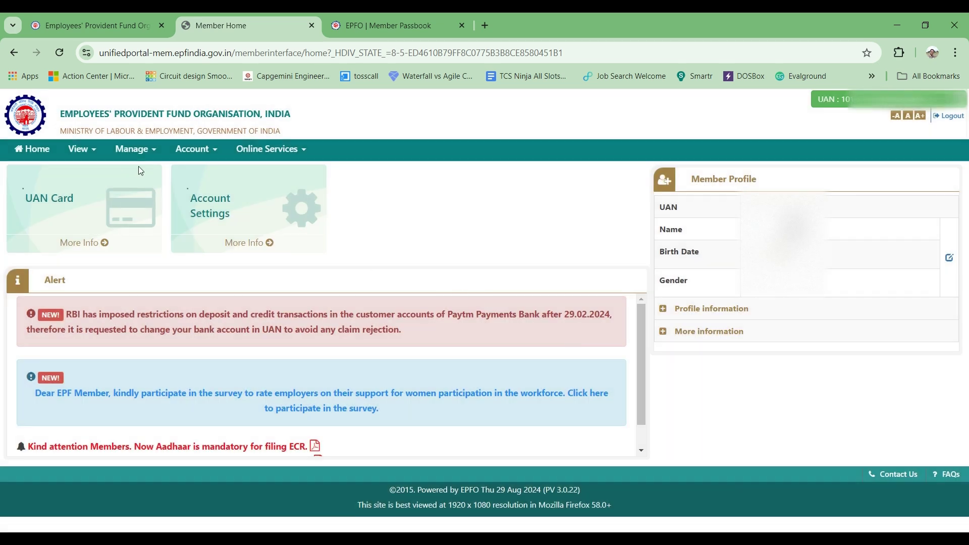
left_click(92, 151)
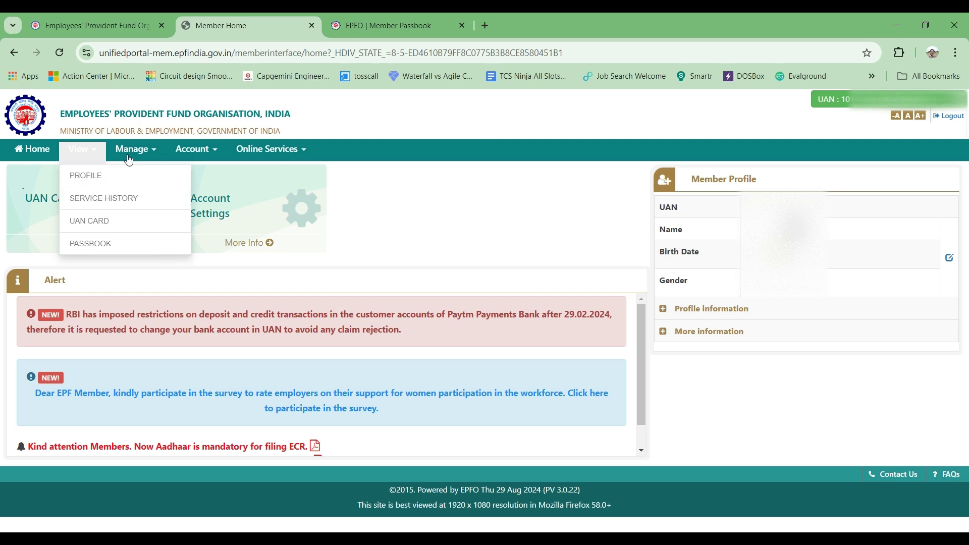
Glance through the Online Services menu, then sign out using Logout at the top right
left_click(258, 151)
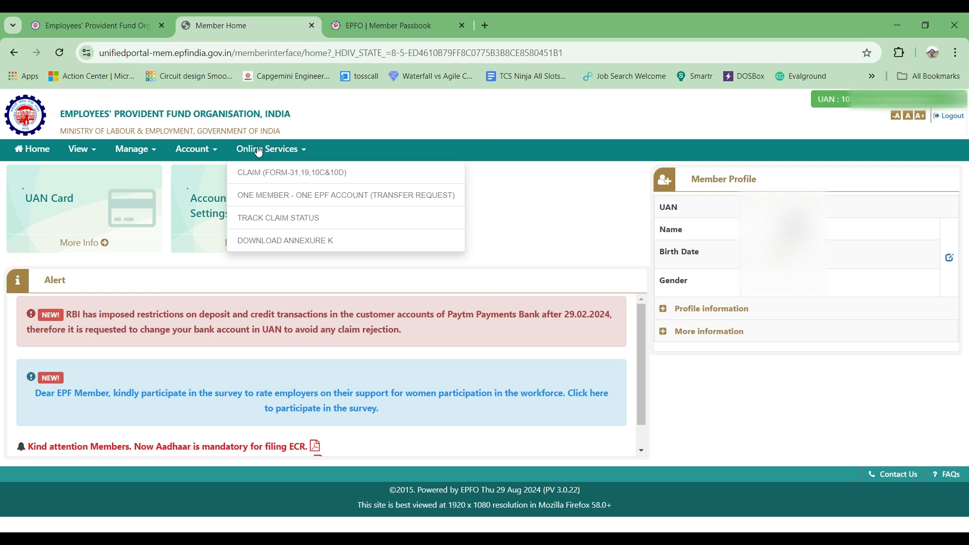
left_click(258, 152)
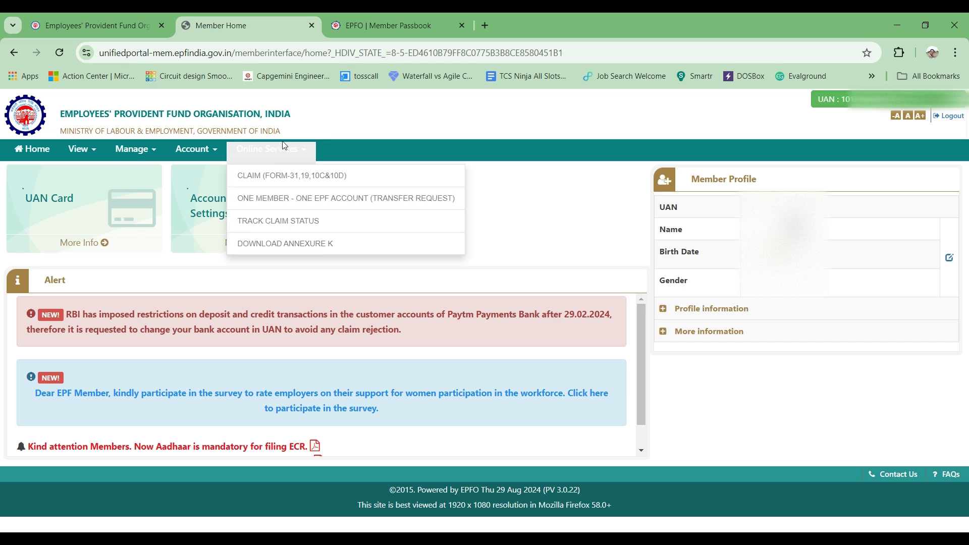
left_click(288, 161)
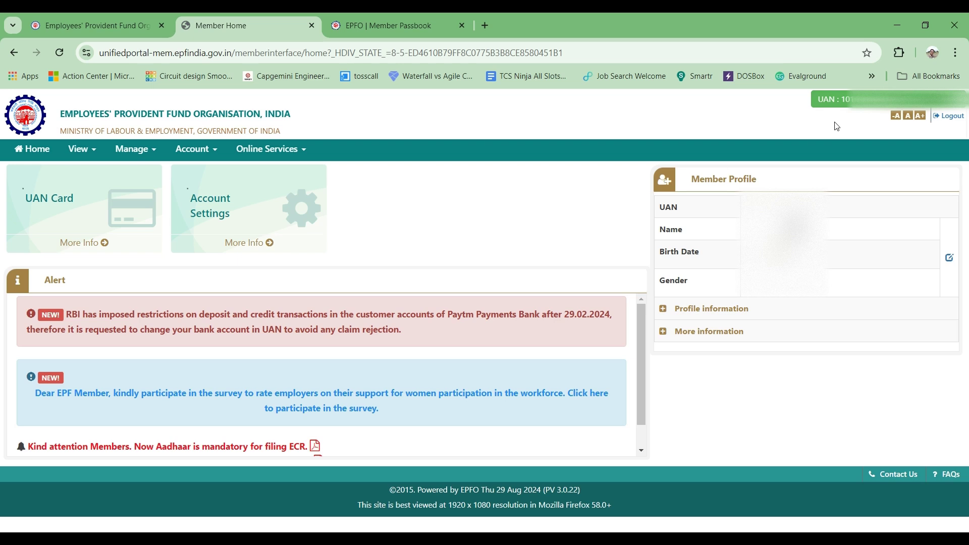
left_click(949, 116)
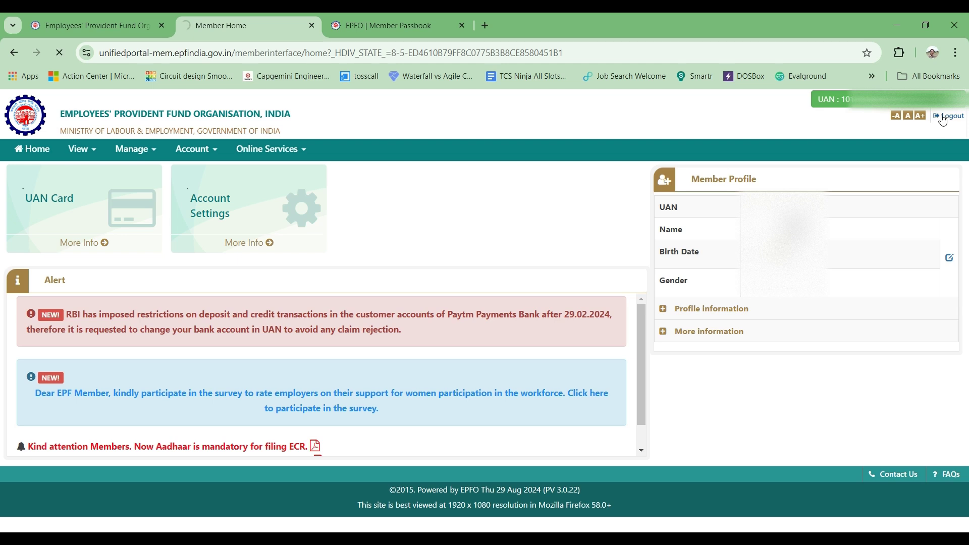